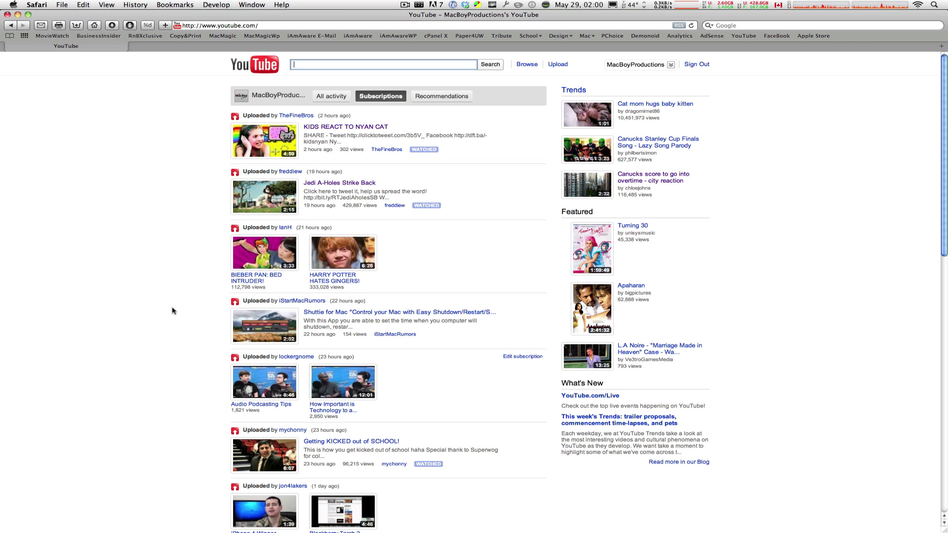
# Open View Report from the Time Track menu bar icon to show usage durations
pyautogui.click(417, 5)
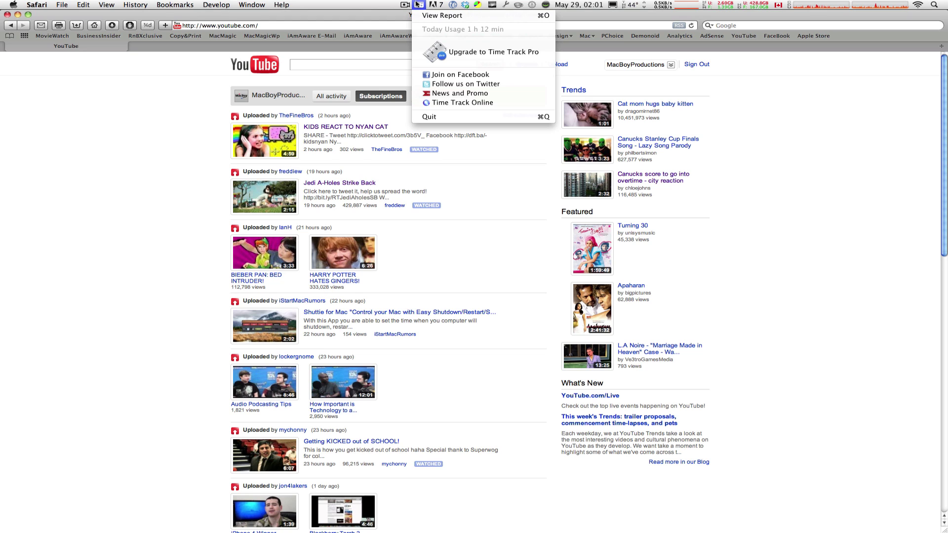
pyautogui.click(428, 16)
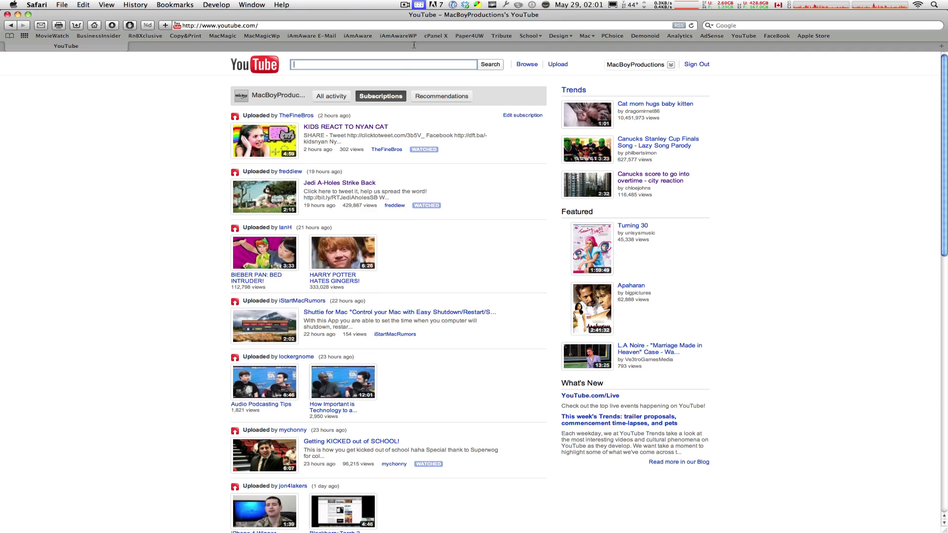
pyautogui.scroll(3, 504, 320)
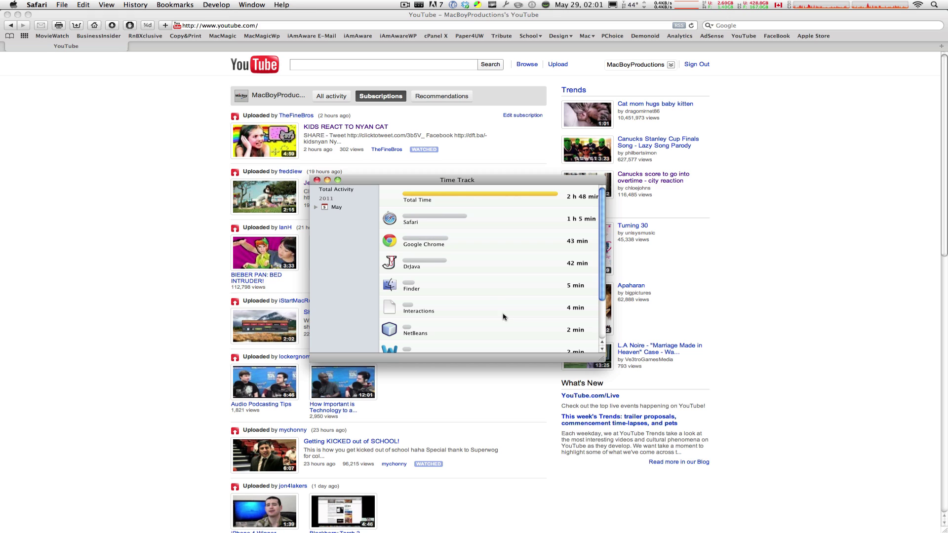
pyautogui.scroll(-1, 497, 299)
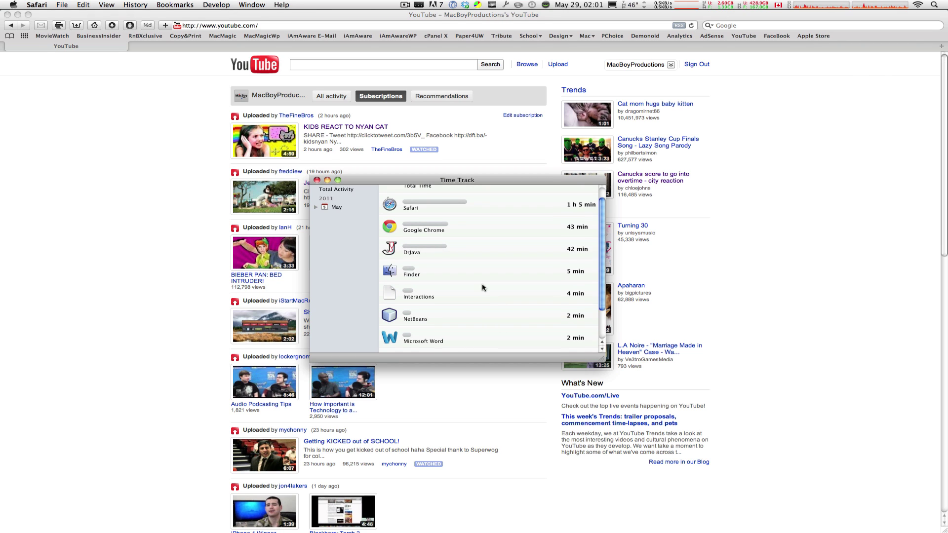
pyautogui.scroll(1, 482, 288)
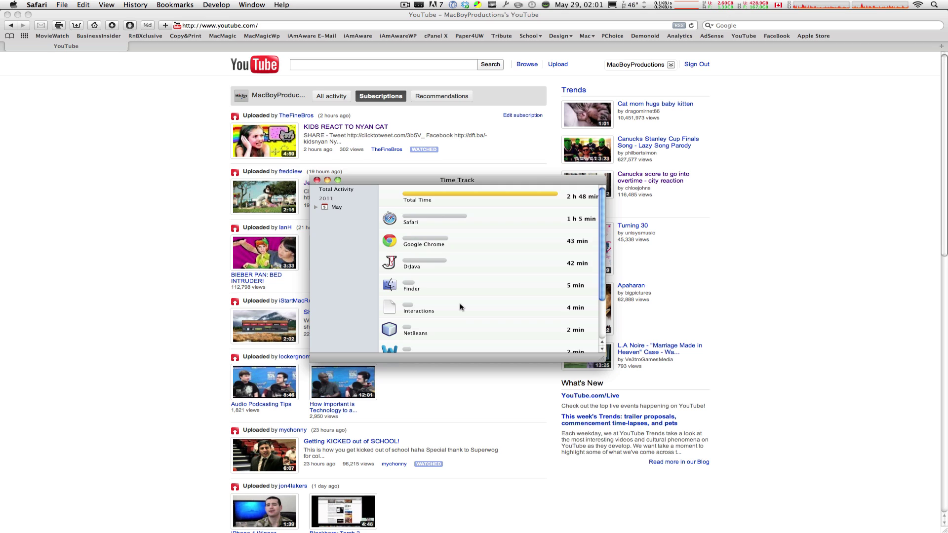
pyautogui.scroll(-3, 460, 307)
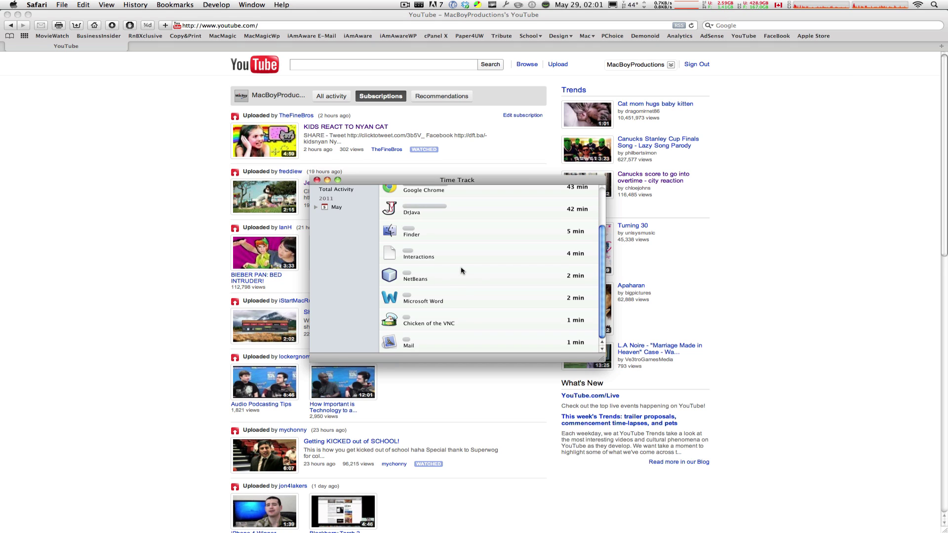
pyautogui.scroll(3, 461, 270)
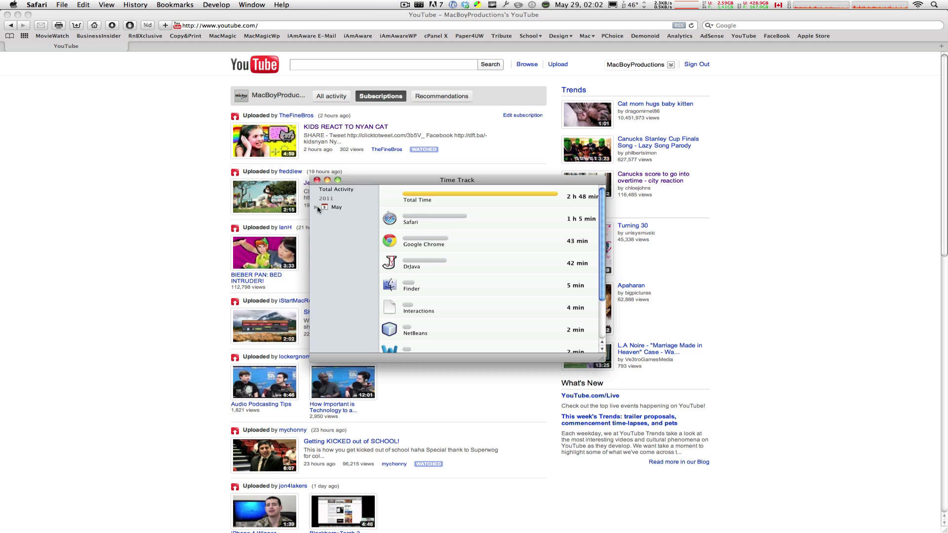
# Close the Time Track report window after checking the per-app usage totals
pyautogui.click(316, 181)
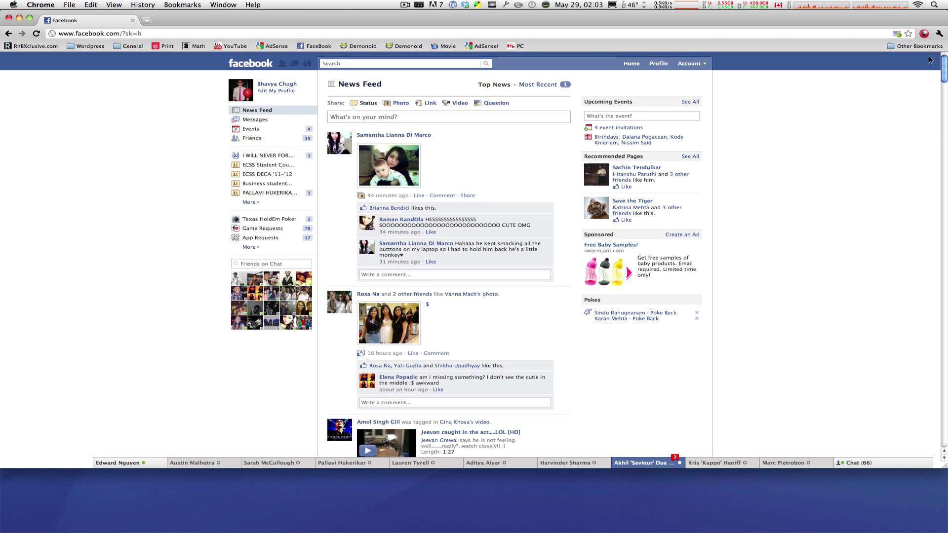
# Open the StayFocusd Options page through the toolbar popup's Settings link
pyautogui.click(925, 33)
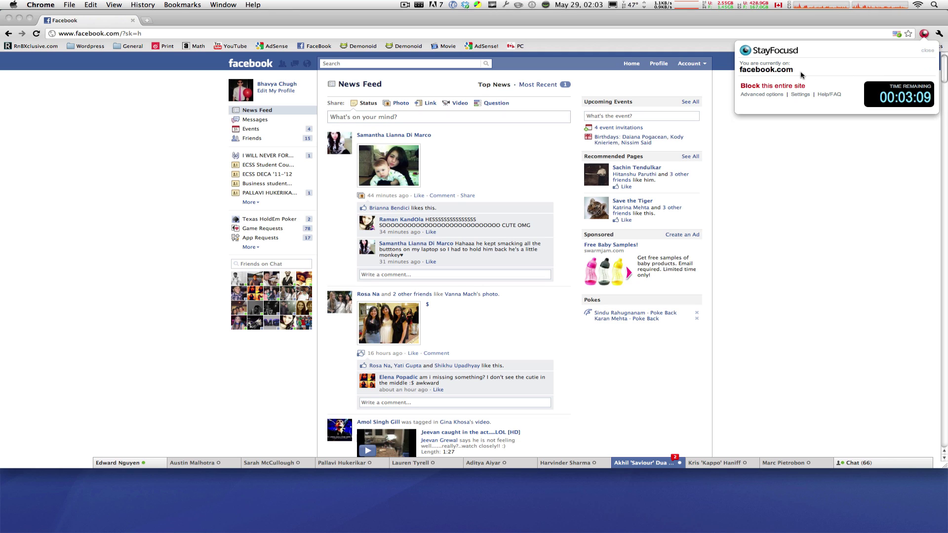
pyautogui.click(800, 94)
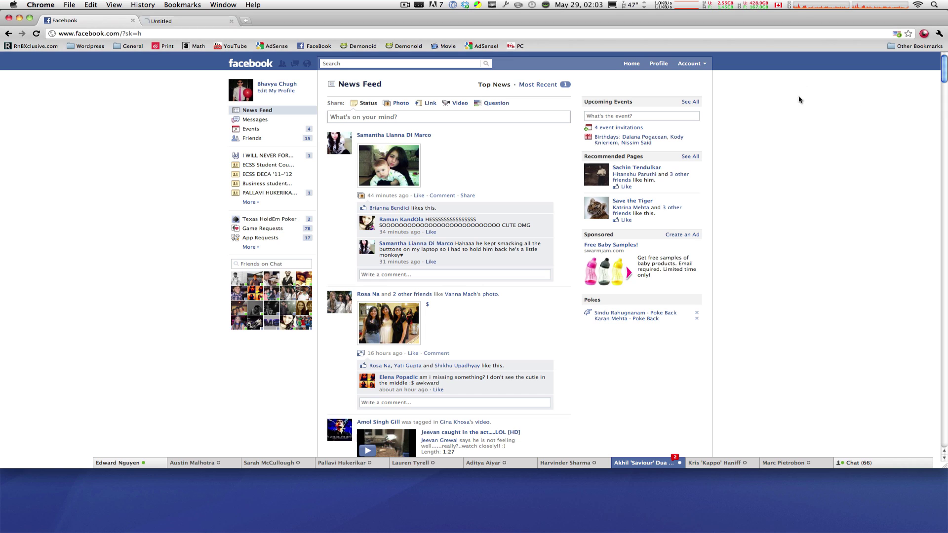
# Check the 10-minute daily limit, Active Days and Active Hours, then close StayFocusd Options
pyautogui.click(188, 20)
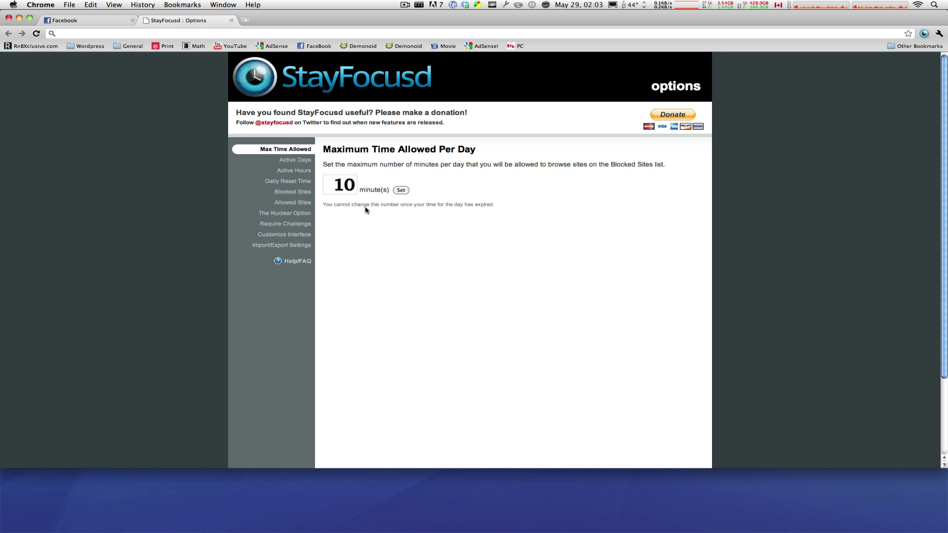
pyautogui.click(296, 161)
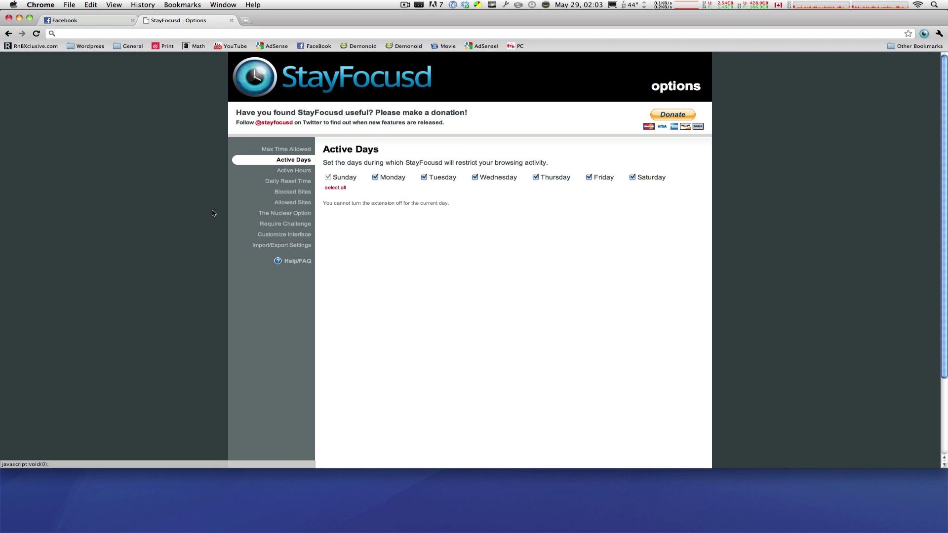
pyautogui.click(296, 170)
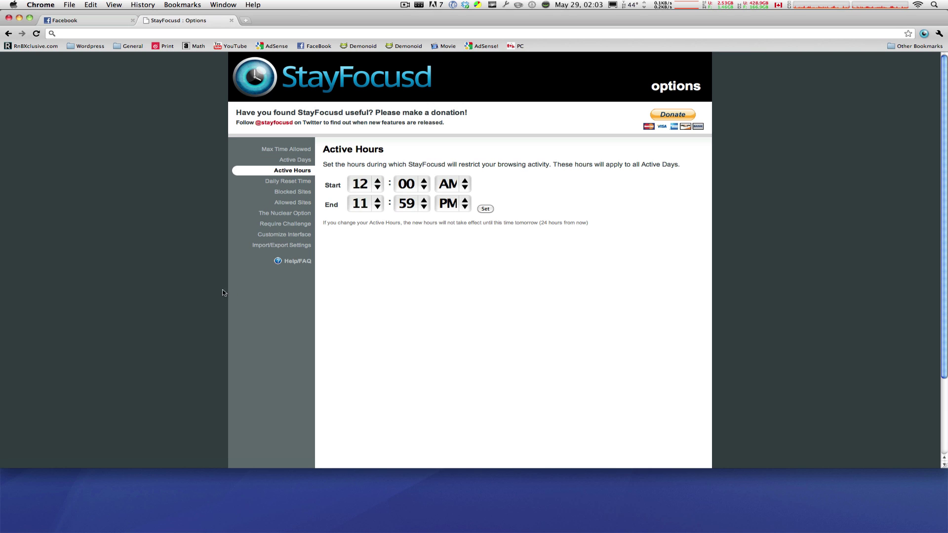
pyautogui.press('super+w')
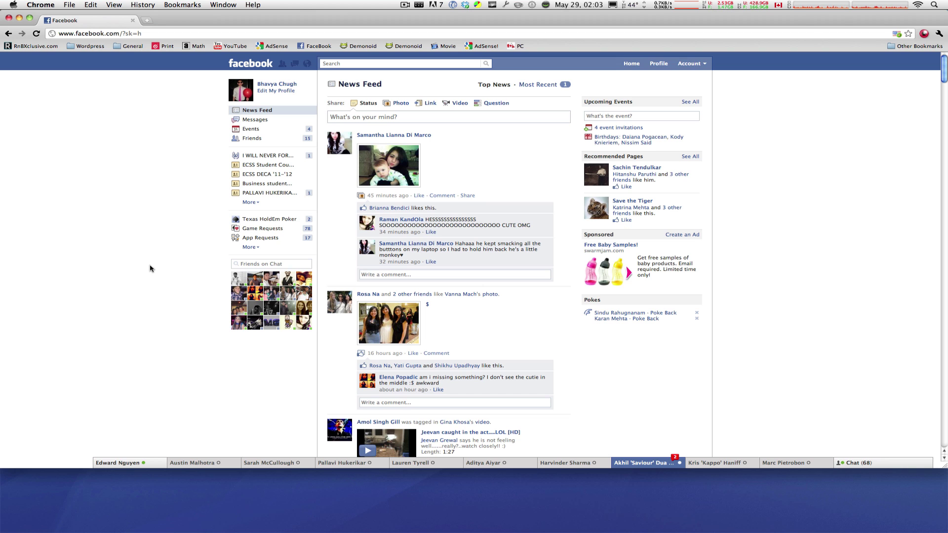
# Close the Chrome Facebook window so only the desktop remains
pyautogui.press('F11')
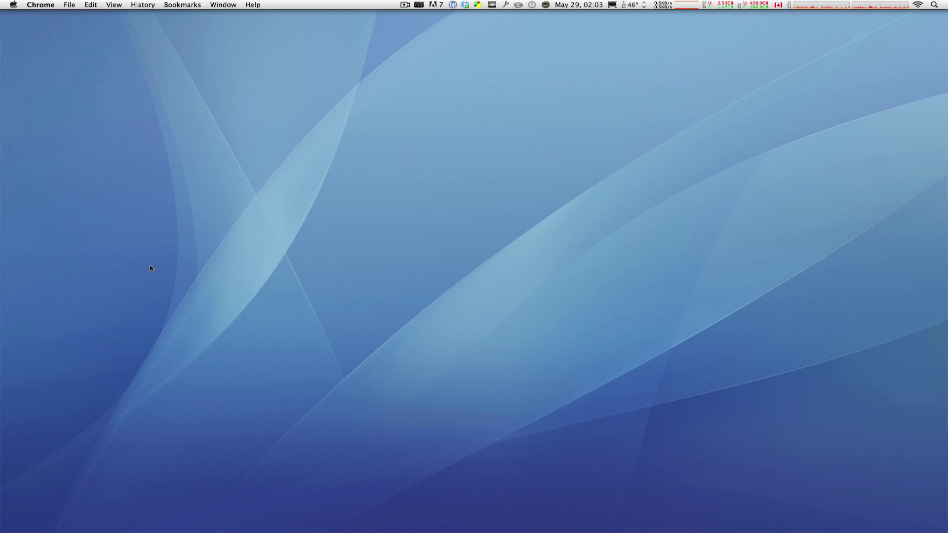